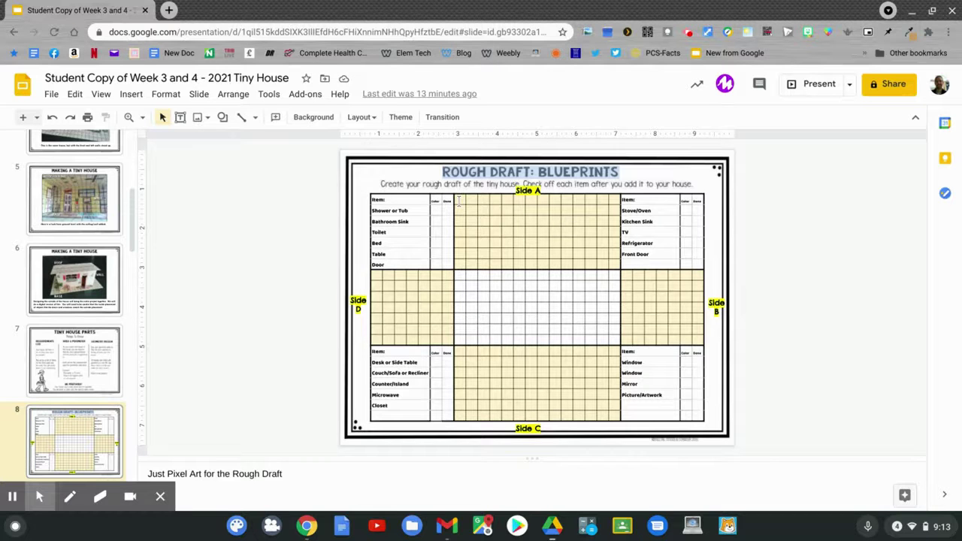
# Fill the Side A block of grid cells light blue.
pyautogui.moveTo(458, 199); pyautogui.dragTo(615, 262)
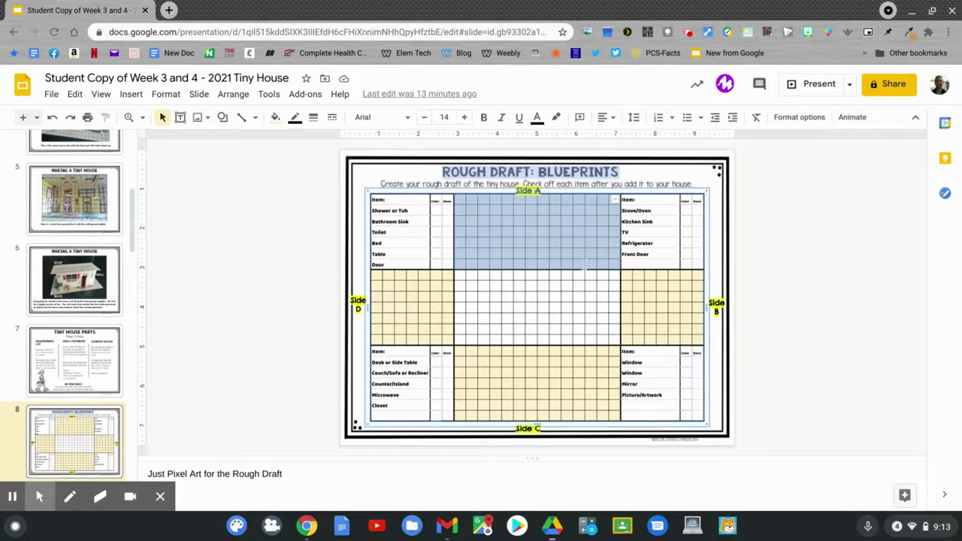
pyautogui.click(275, 120)
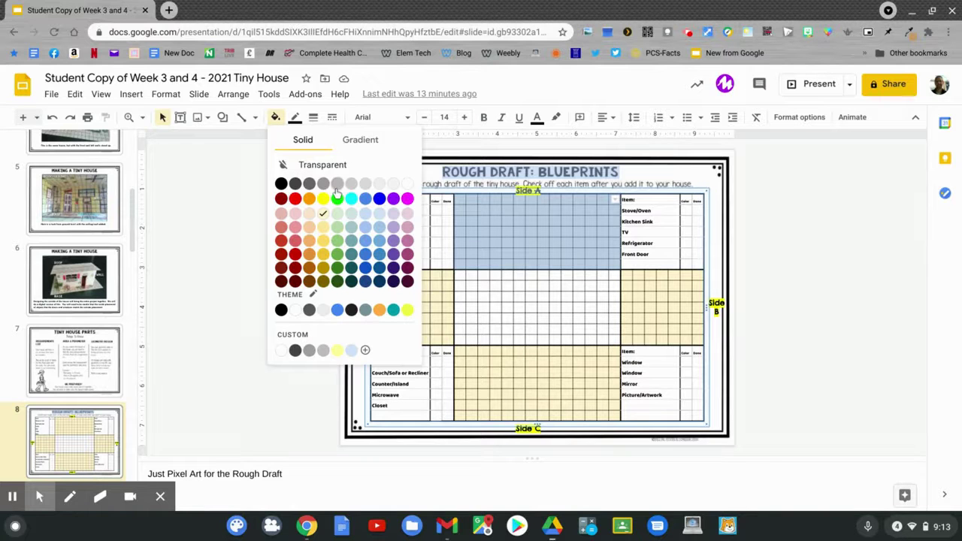
pyautogui.click(366, 218)
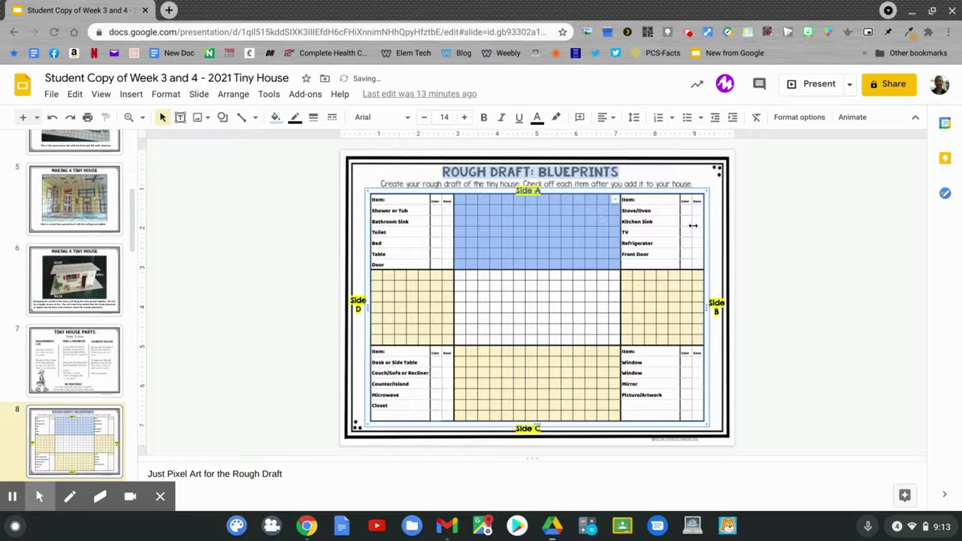
pyautogui.click(748, 235)
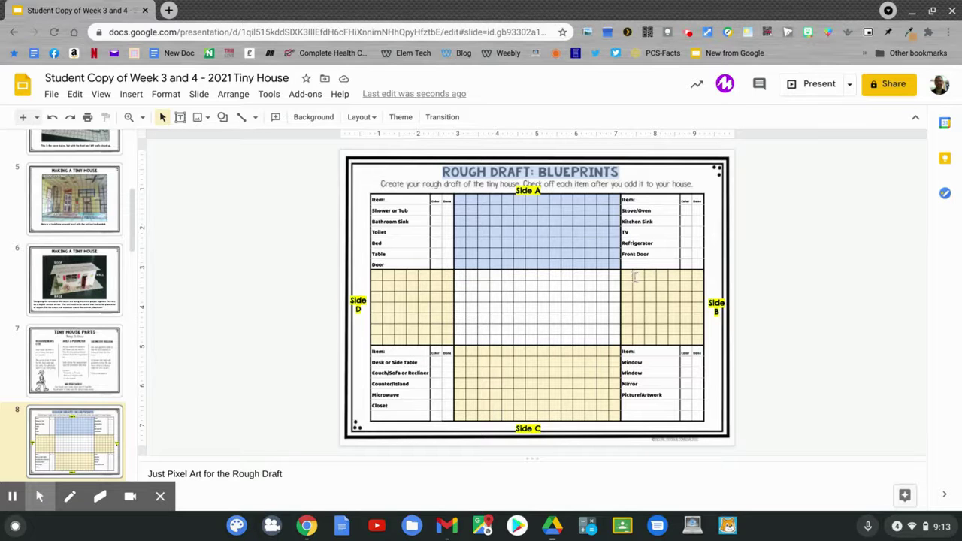
# Fill the Side B block of grid cells with the same light blue.
pyautogui.moveTo(627, 277); pyautogui.dragTo(695, 337)
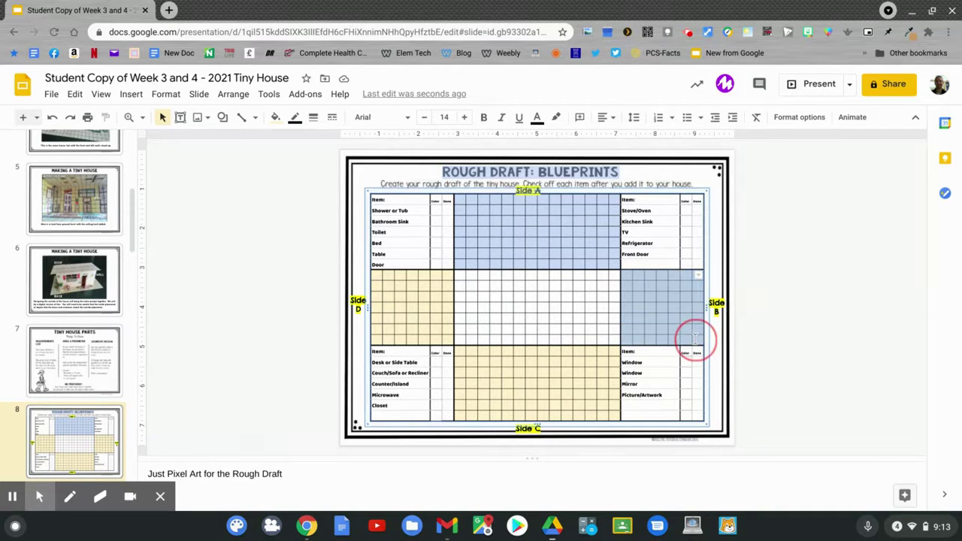
pyautogui.click(275, 118)
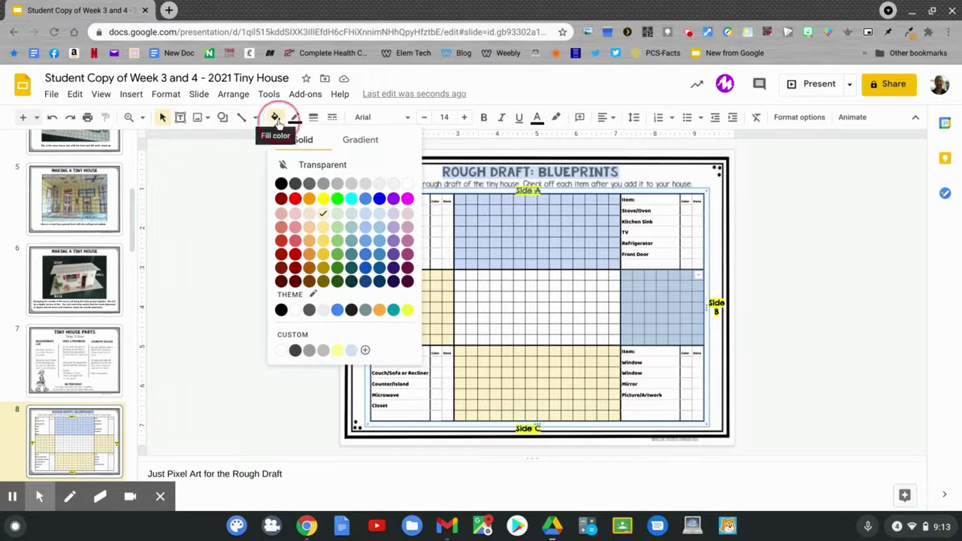
pyautogui.click(364, 214)
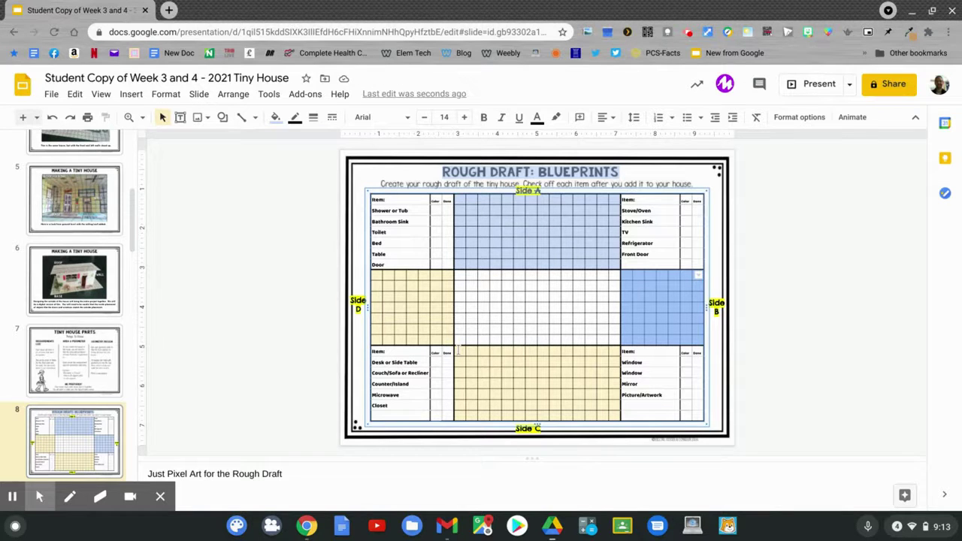
# Fill the Side C block of grid cells light blue.
pyautogui.moveTo(455, 351); pyautogui.dragTo(614, 412)
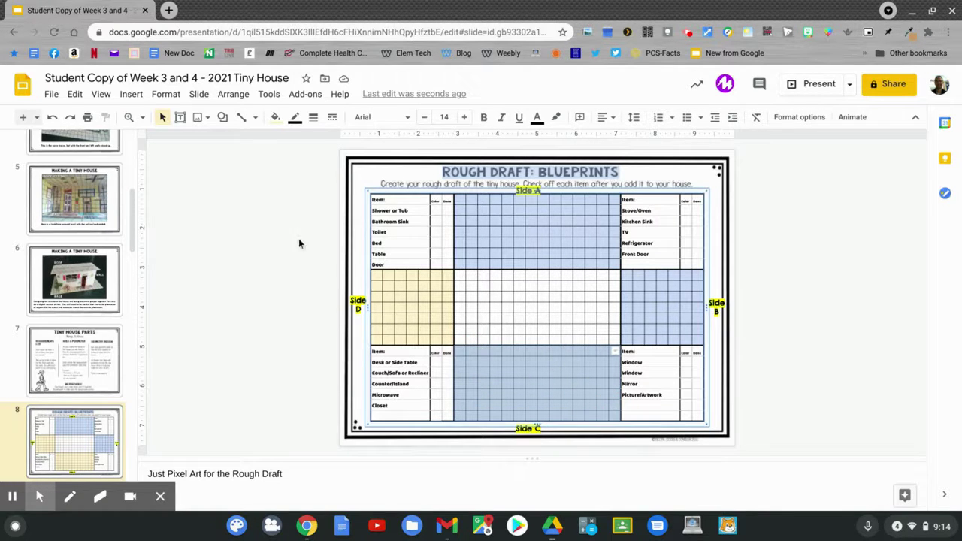
pyautogui.click(275, 119)
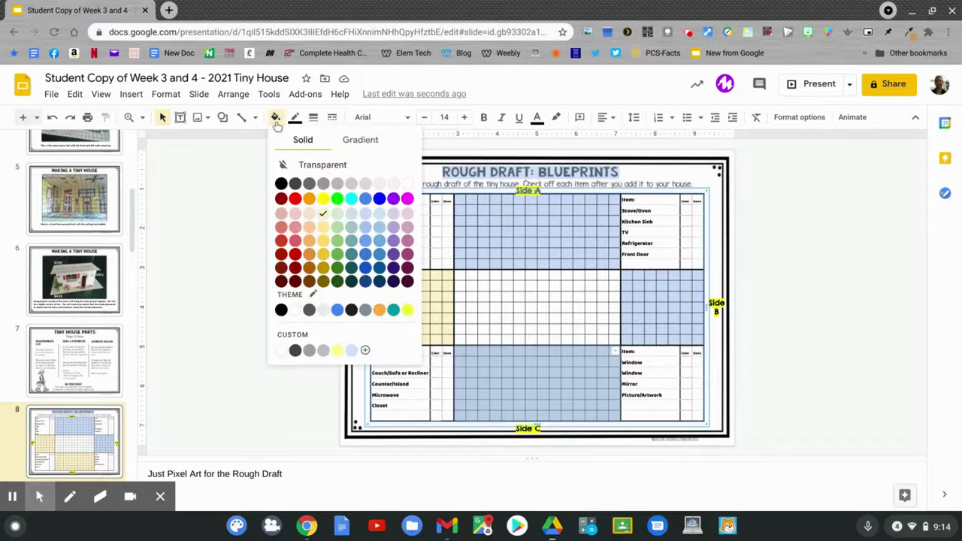
pyautogui.click(363, 214)
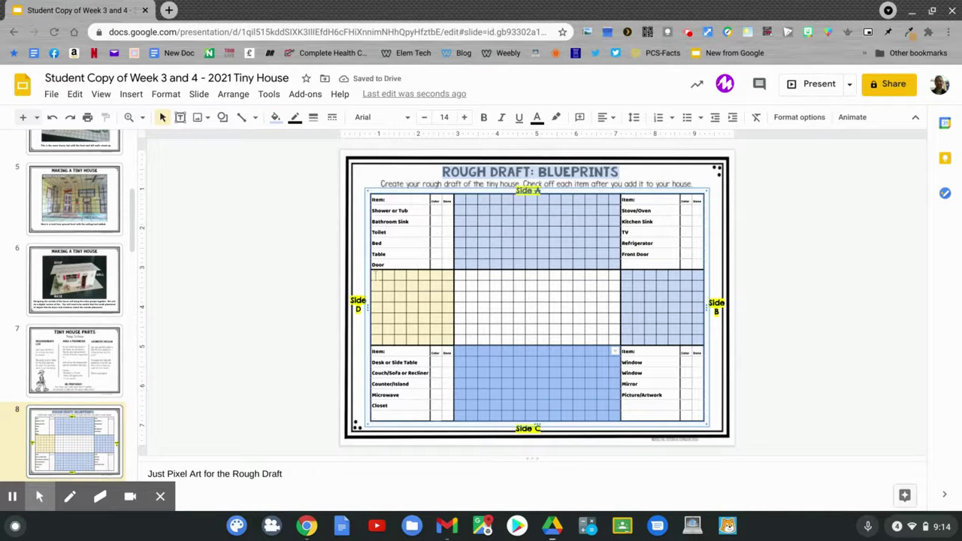
# Fill the Side D block of grid cells with the same light blue.
pyautogui.click(377, 277)
pyautogui.moveTo(377, 277); pyautogui.dragTo(446, 339)
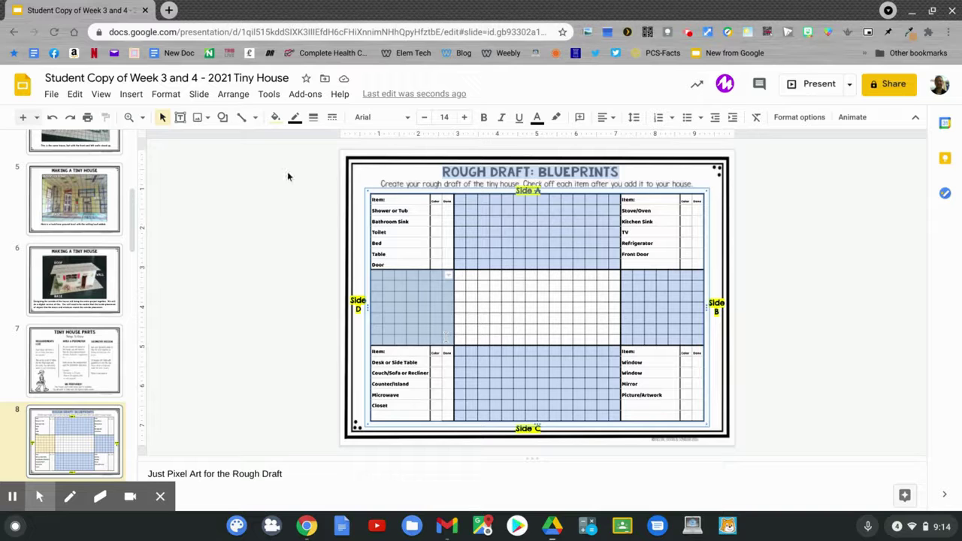
pyautogui.click(275, 118)
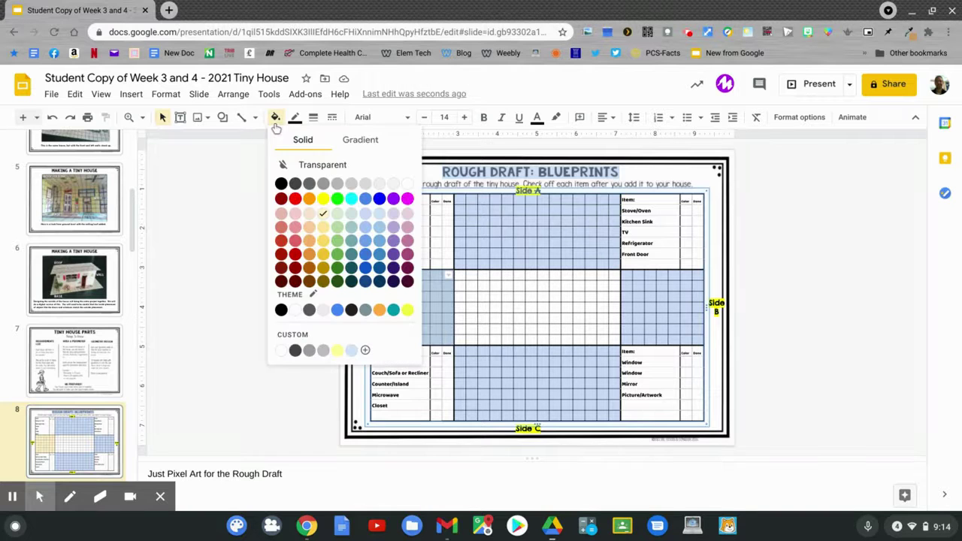
pyautogui.click(367, 217)
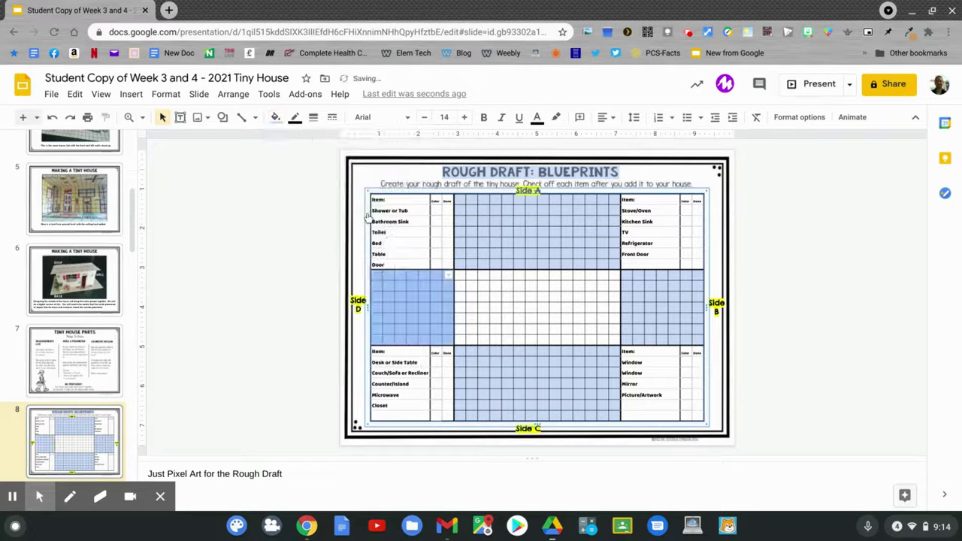
pyautogui.click(309, 226)
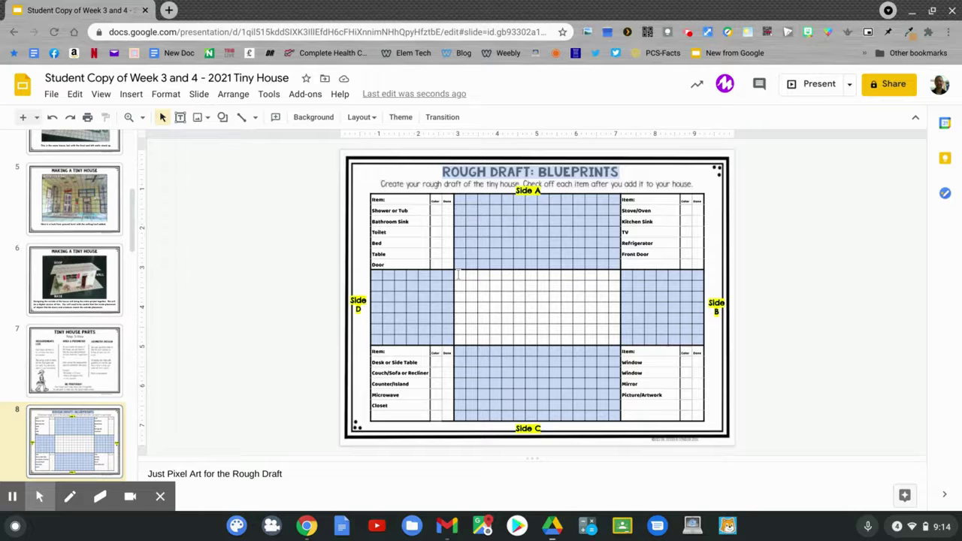
# Give the centre block of grid cells a dark grey gradient fill.
pyautogui.moveTo(457, 275); pyautogui.dragTo(612, 337)
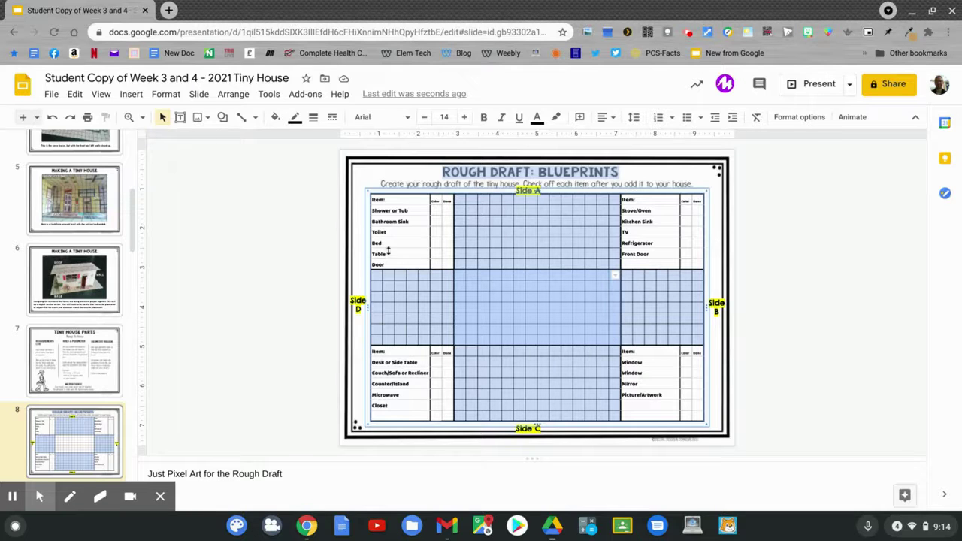
pyautogui.click(276, 119)
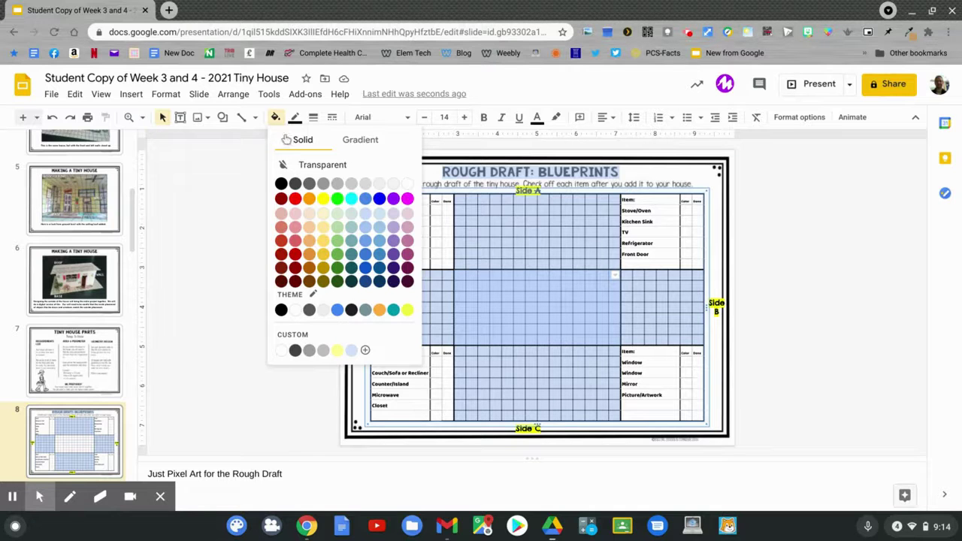
pyautogui.click(362, 141)
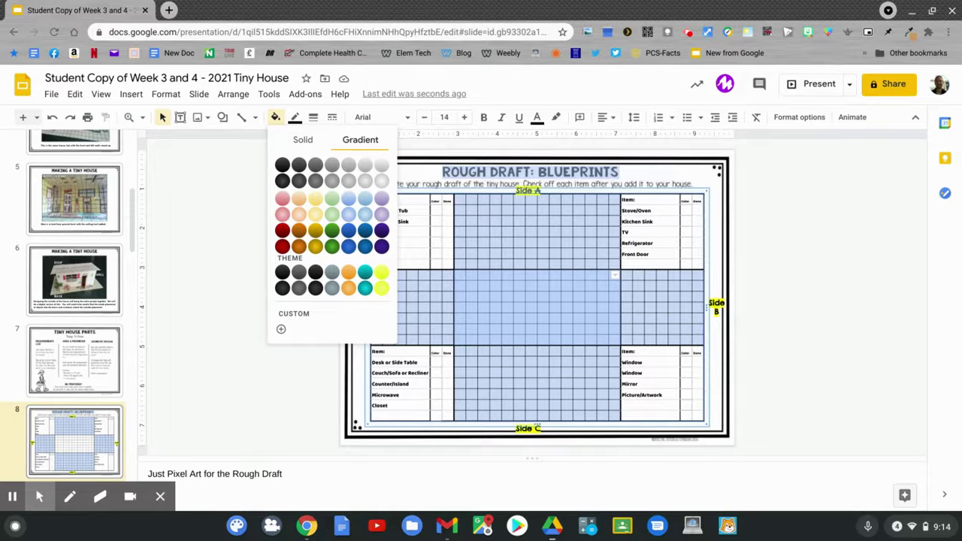
pyautogui.click(331, 182)
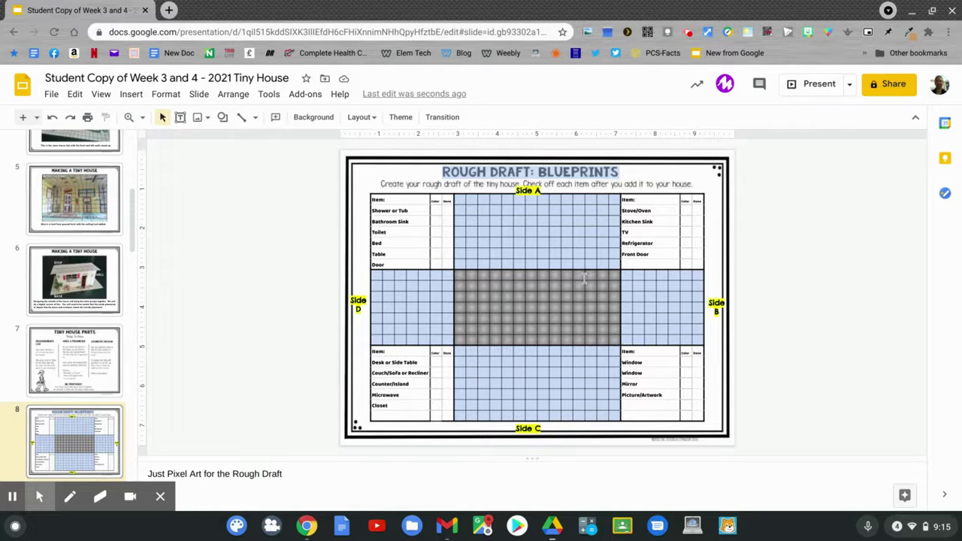
# Fill a wide strip of Side A cells with a light grey gradient, then select one shaded cell.
pyautogui.click(481, 220)
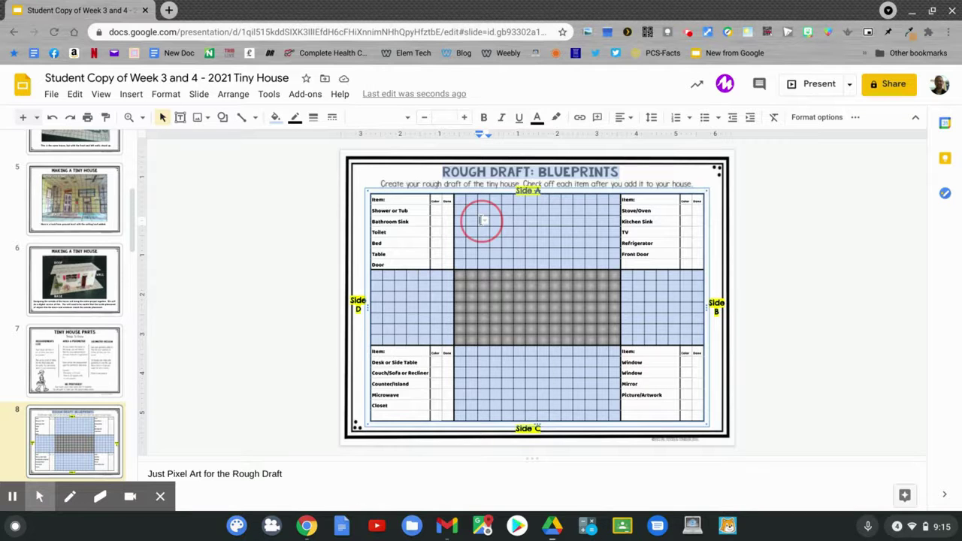
pyautogui.click(486, 227)
pyautogui.moveTo(485, 227); pyautogui.dragTo(591, 239)
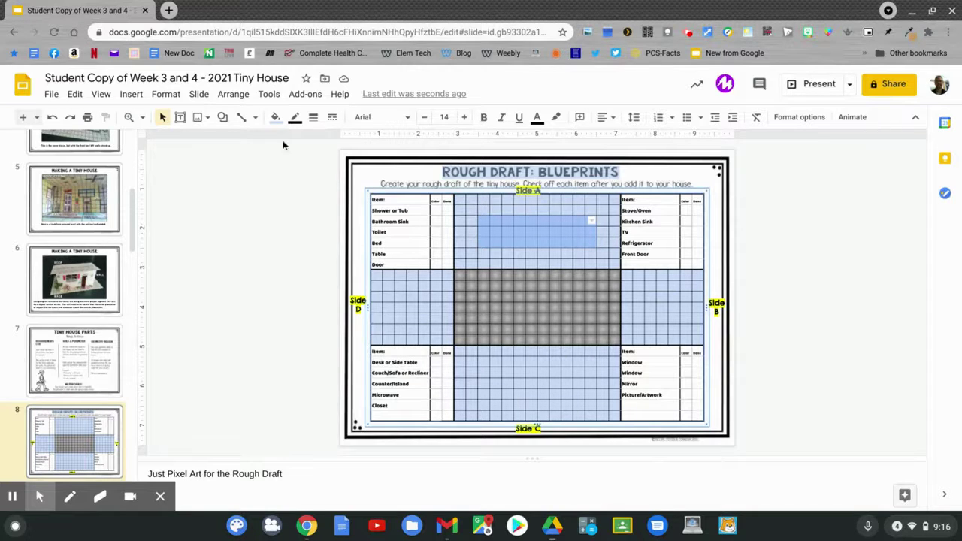
pyautogui.click(276, 119)
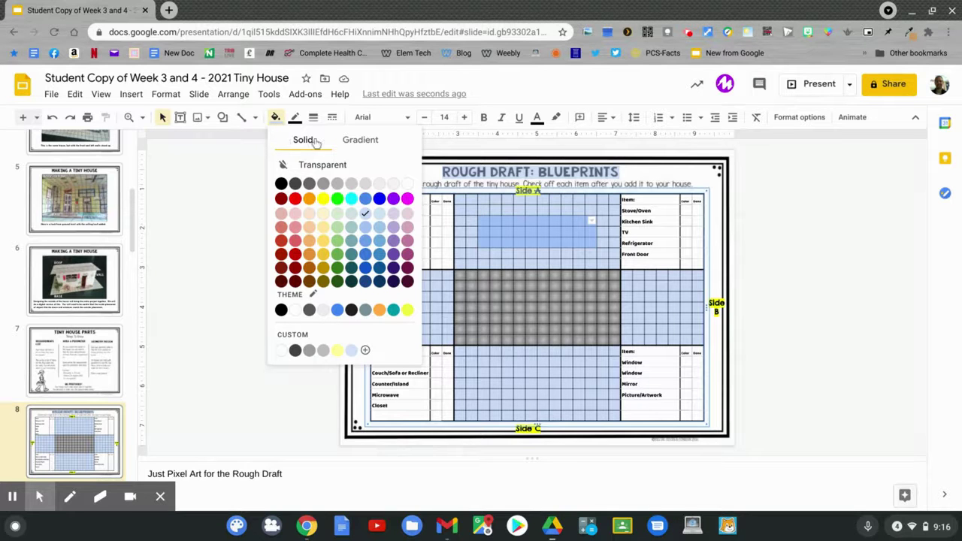
pyautogui.click(358, 143)
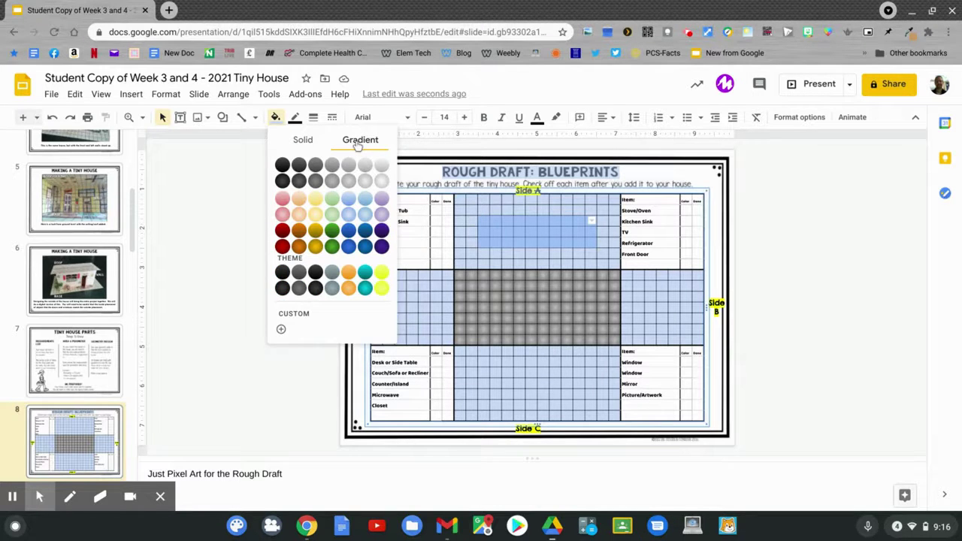
pyautogui.click(381, 181)
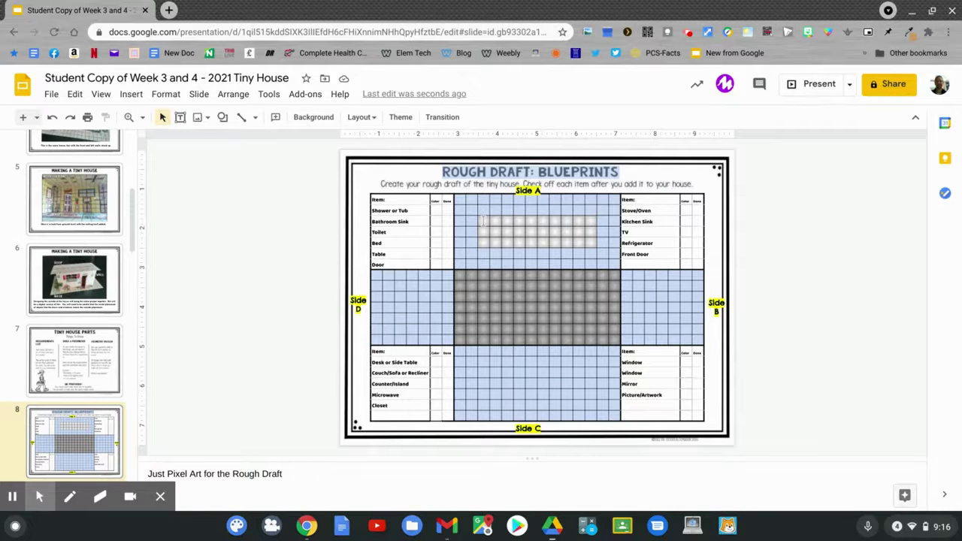
pyautogui.click(484, 221)
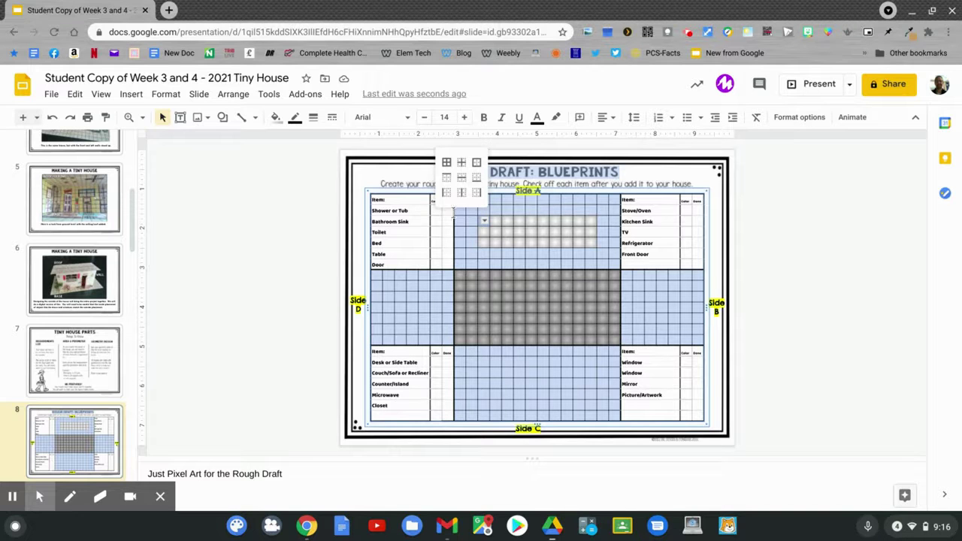
# Paint the shaded cell's light grey gradient onto the first Window row's Color box.
pyautogui.click(107, 123)
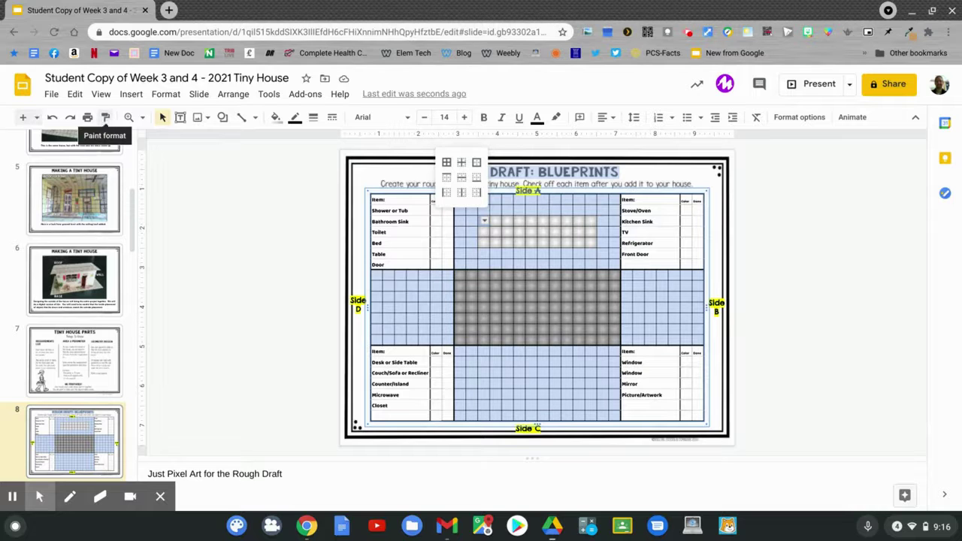
pyautogui.click(106, 121)
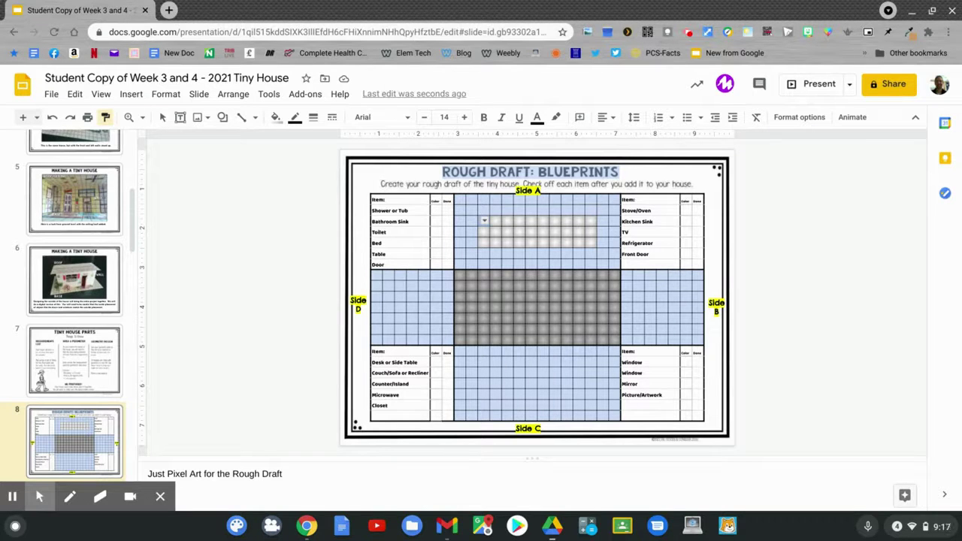
pyautogui.click(688, 363)
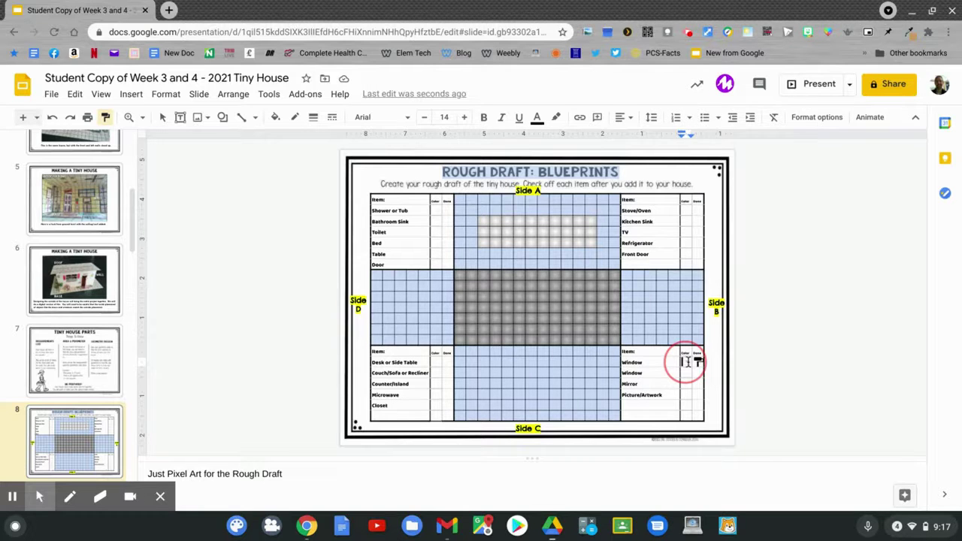
pyautogui.click(779, 362)
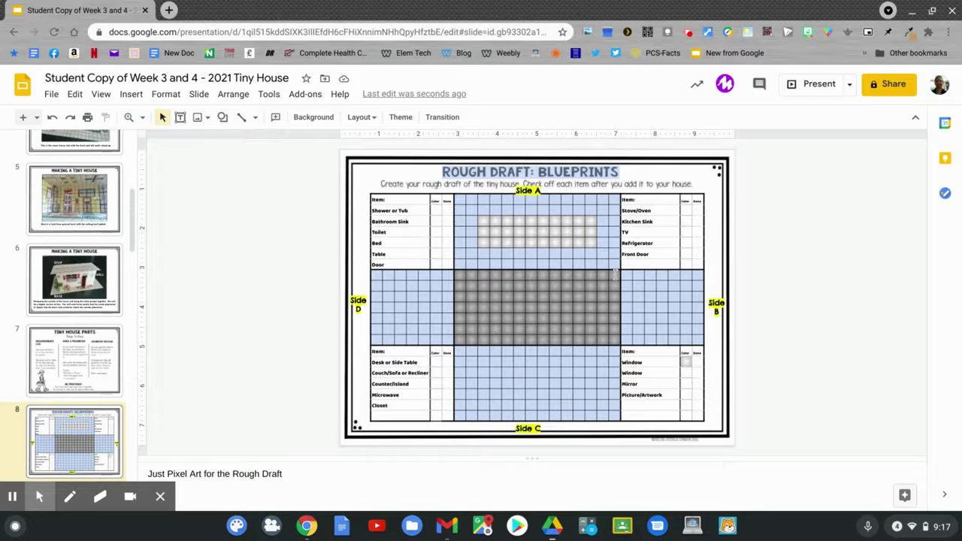
# Copy the light grey gradient onto the second Window row's Color box.
pyautogui.click(485, 222)
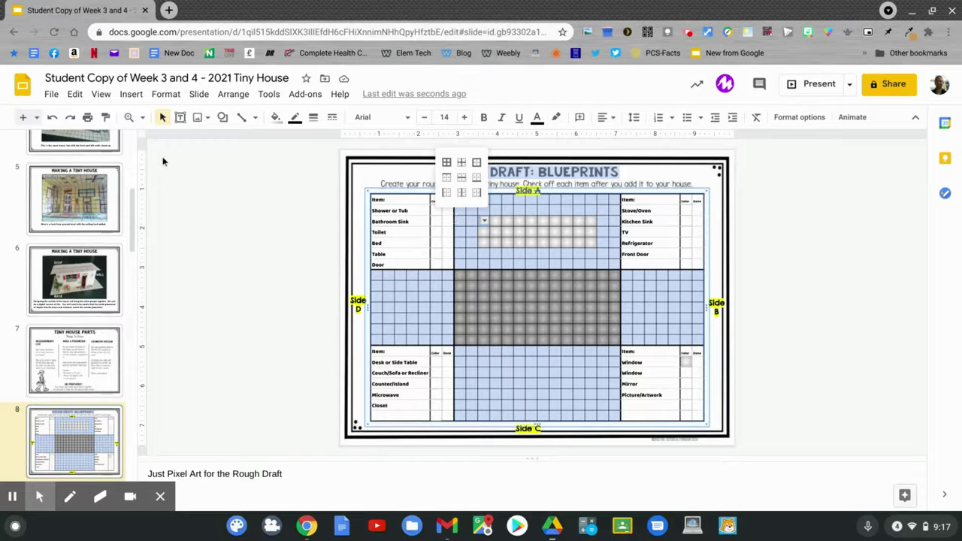
pyautogui.click(105, 118)
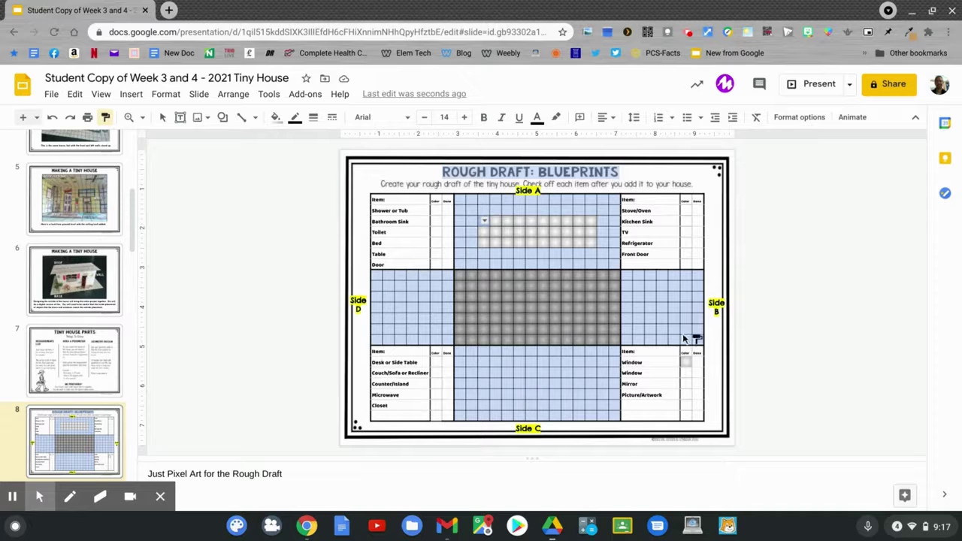
pyautogui.click(687, 373)
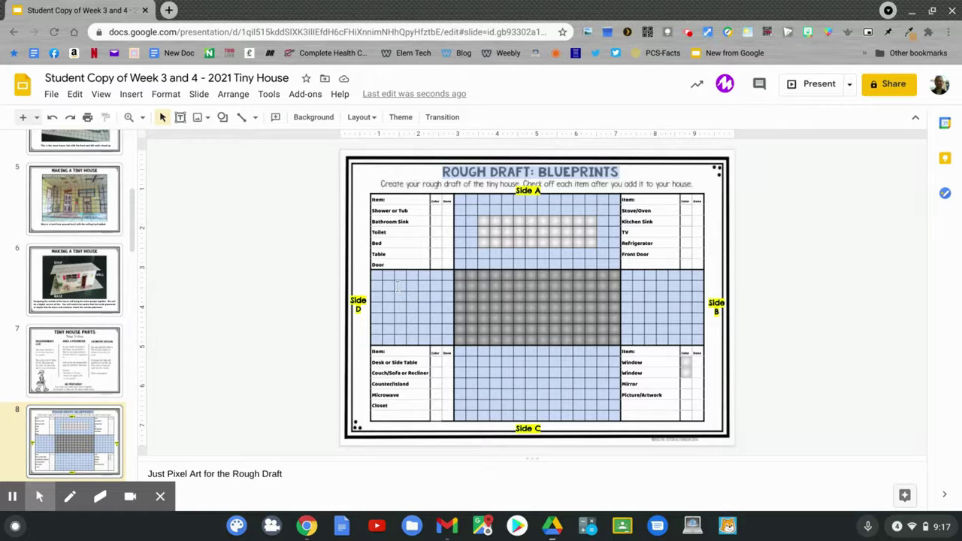
# Fill a small rectangle of cells near Side D dark yellow-brown, then select one brown cell.
pyautogui.moveTo(397, 285); pyautogui.dragTo(449, 302)
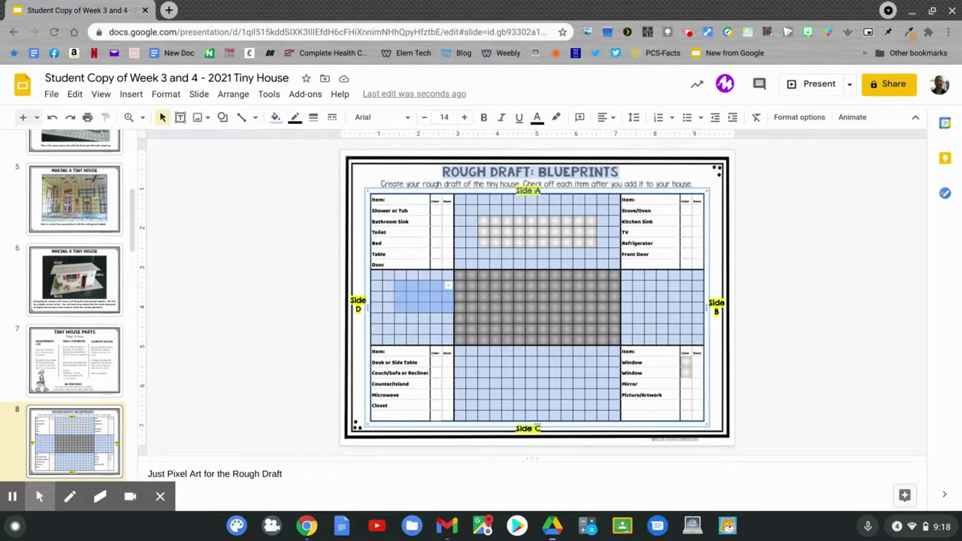
pyautogui.click(275, 117)
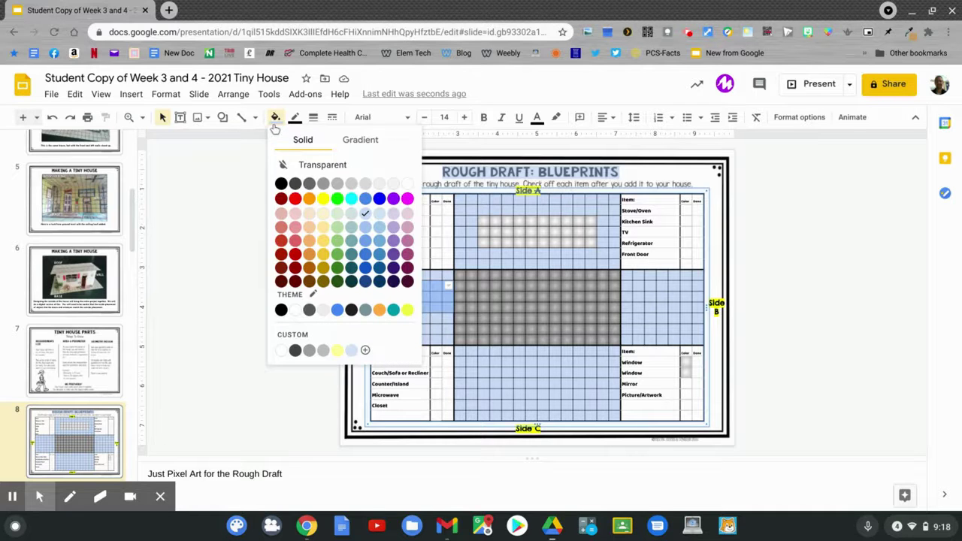
pyautogui.click(323, 284)
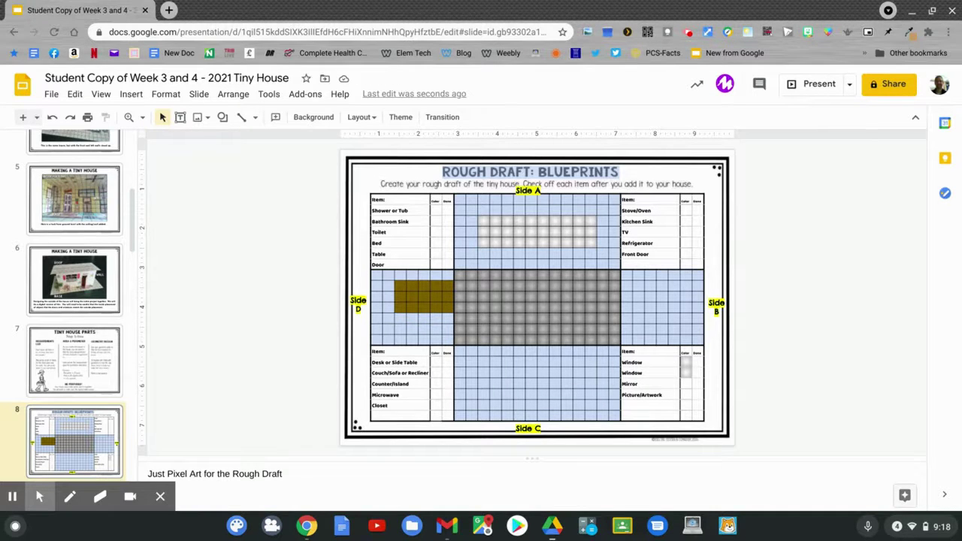
pyautogui.click(400, 285)
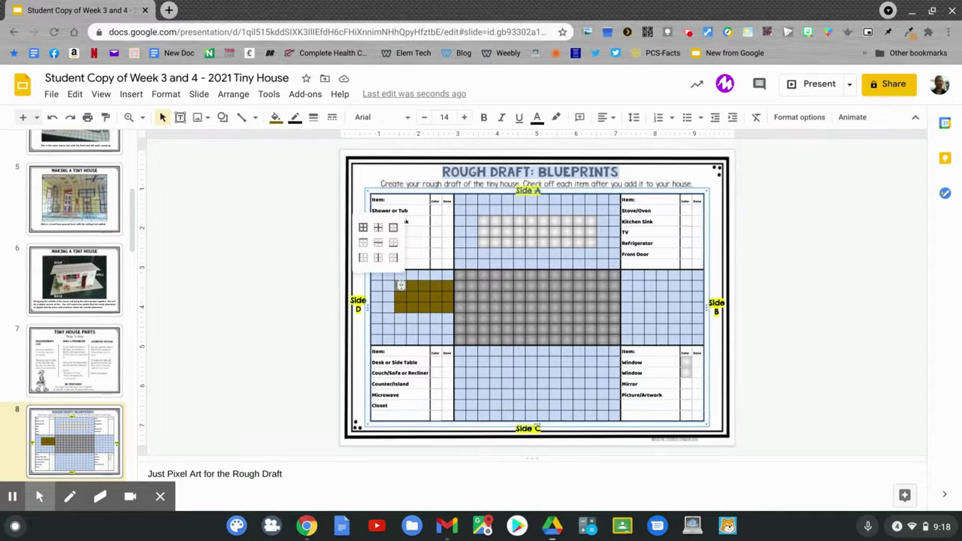
# Paint the brown cell's fill onto the Front Door Color box.
pyautogui.click(107, 123)
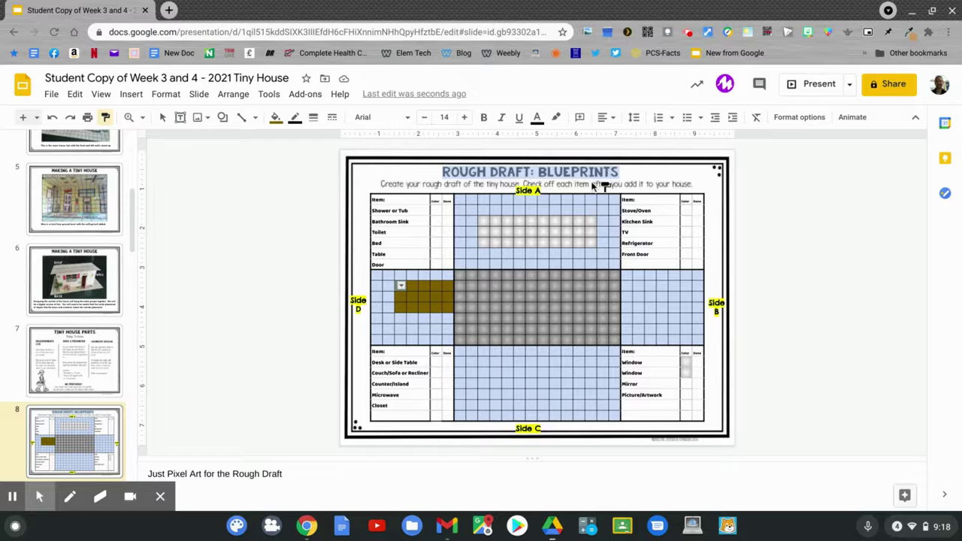
pyautogui.click(689, 254)
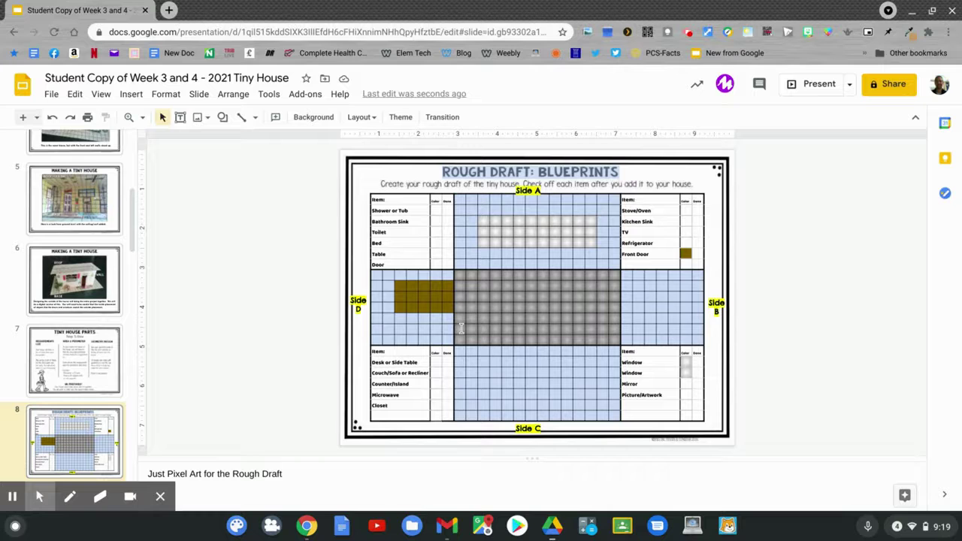
# Fill a 2×2 patch at the grey centre's lower-left corner with an orange gradient.
pyautogui.moveTo(461, 328); pyautogui.dragTo(473, 333)
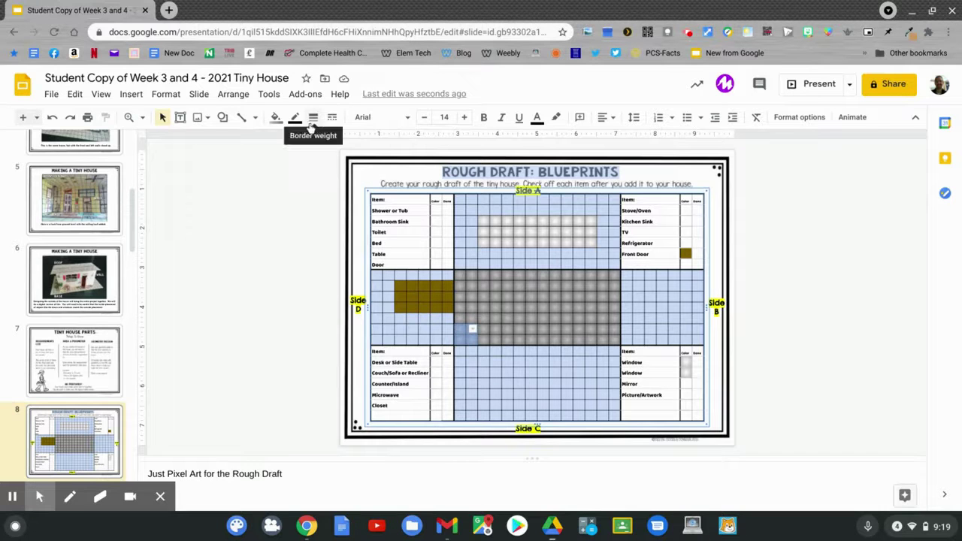
pyautogui.click(277, 120)
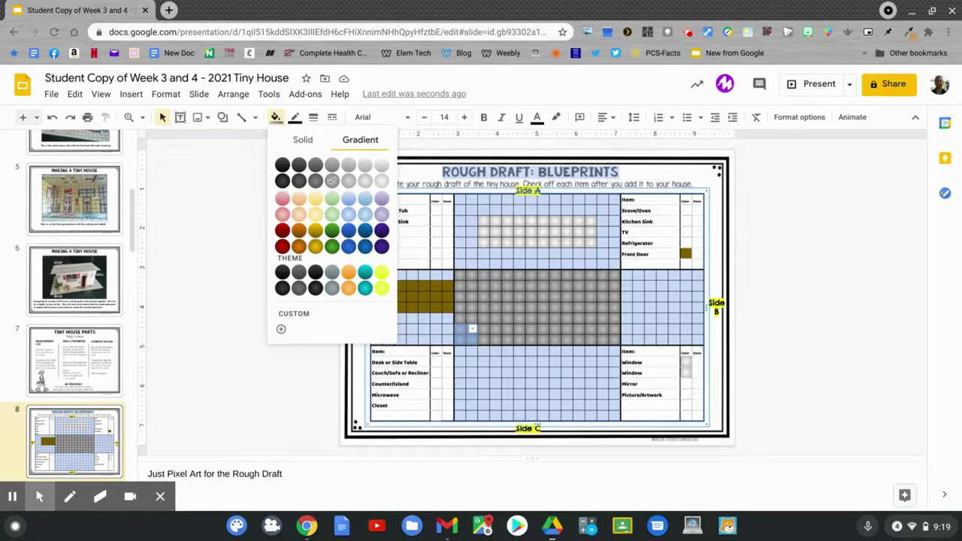
pyautogui.click(291, 142)
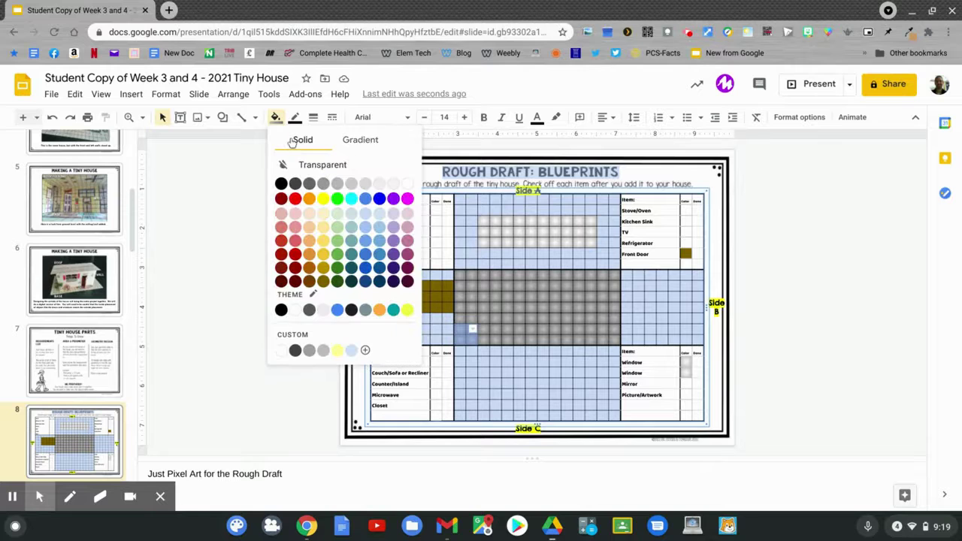
pyautogui.click(352, 142)
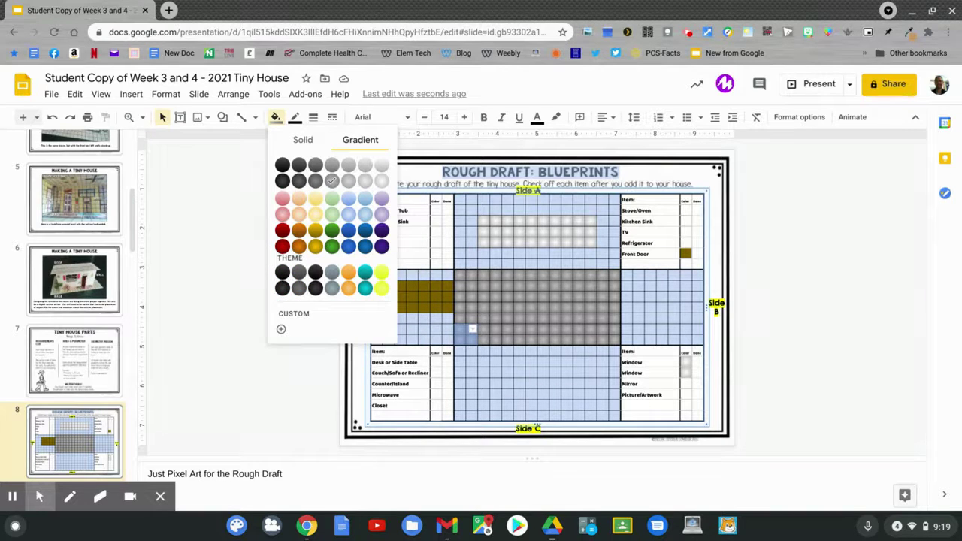
pyautogui.click(348, 289)
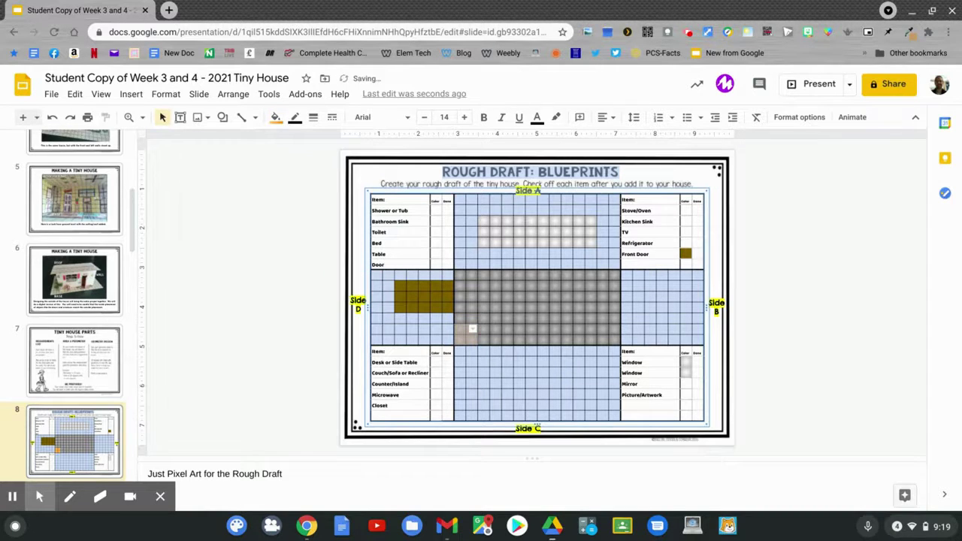
# Pick up an orange cell's formatting with Paint format.
pyautogui.click(306, 323)
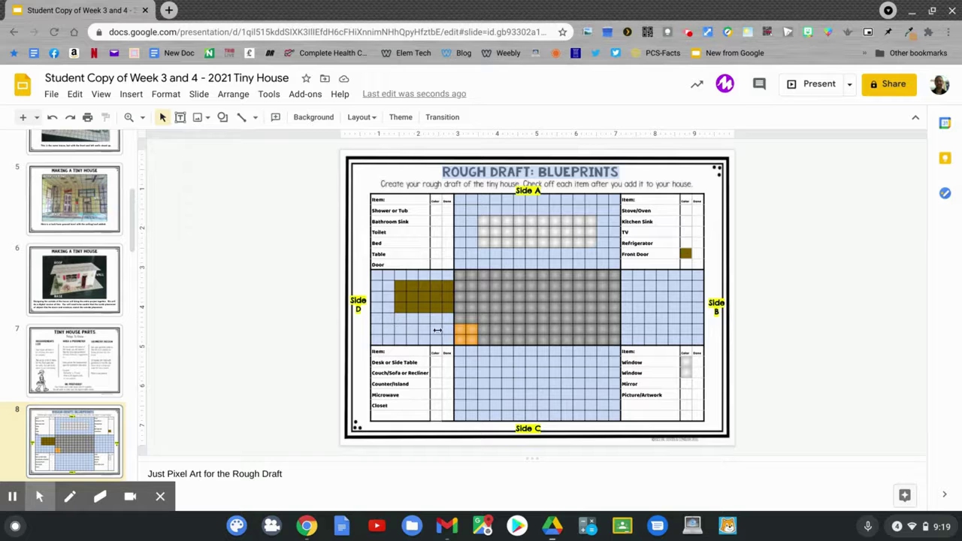
pyautogui.click(460, 331)
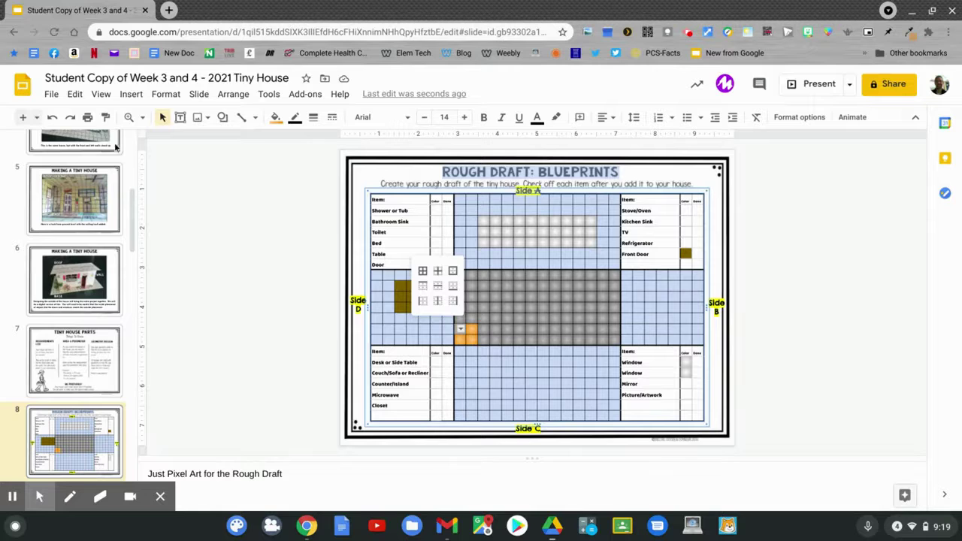
pyautogui.click(105, 118)
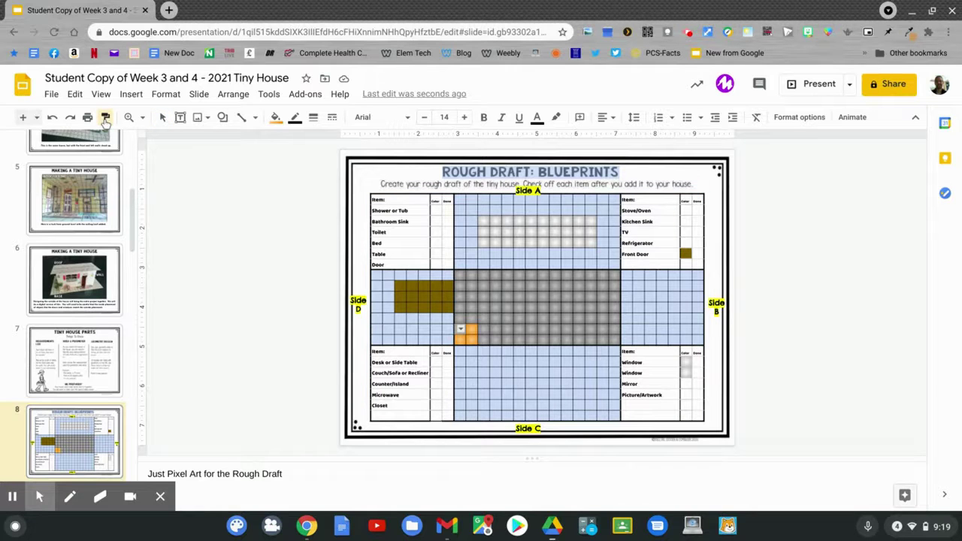